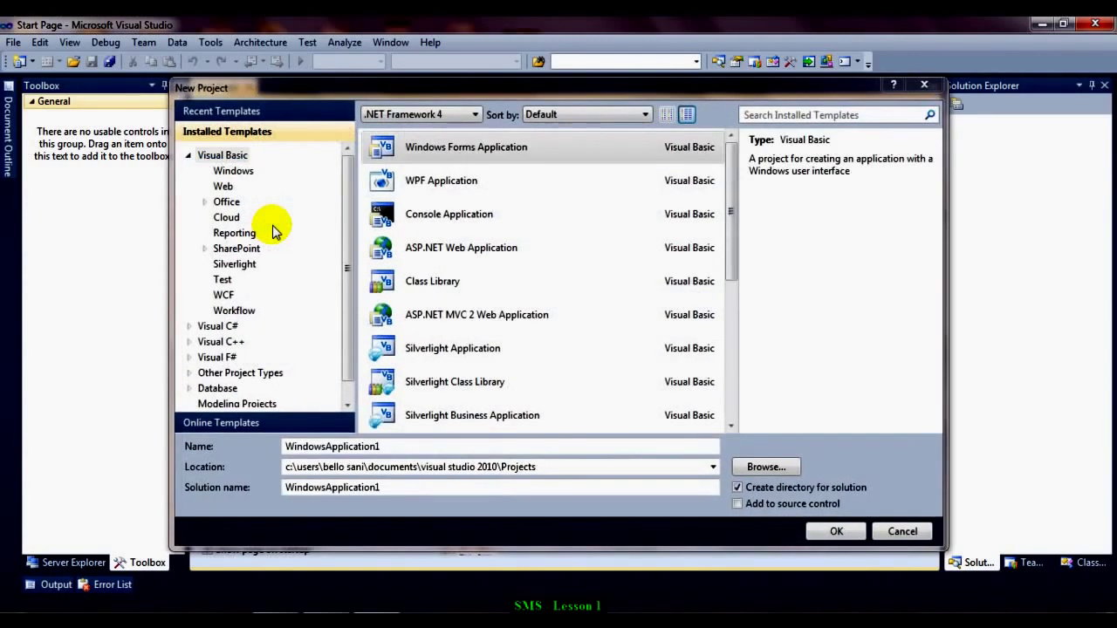
# - Create a Visual Basic Windows Forms Application project named "School Management Software"
pyautogui.click(236, 172)
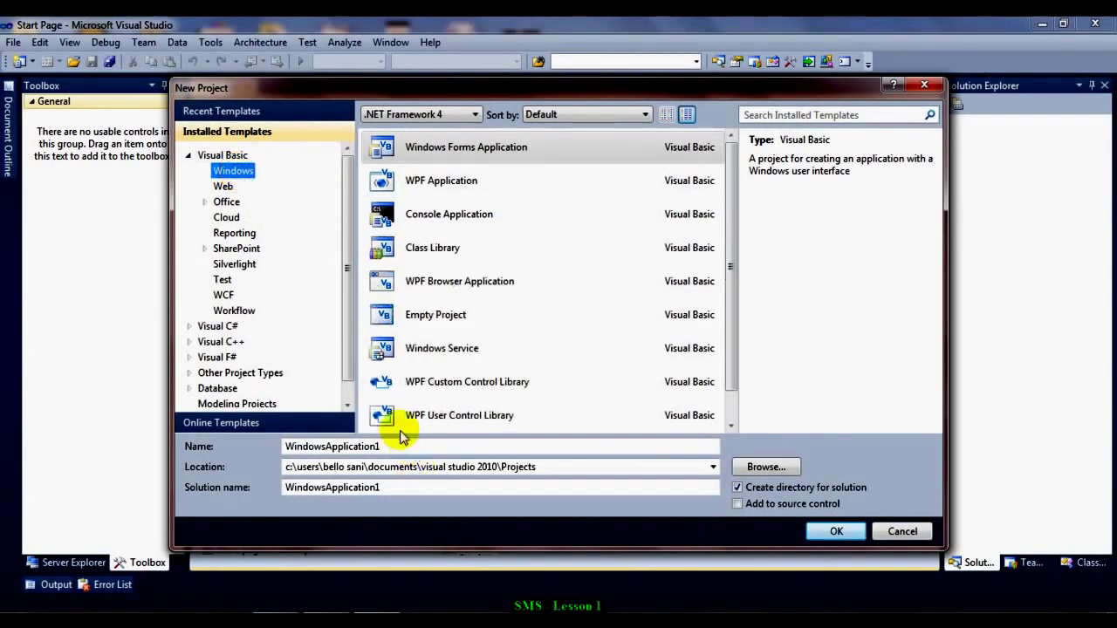
pyautogui.click(430, 150)
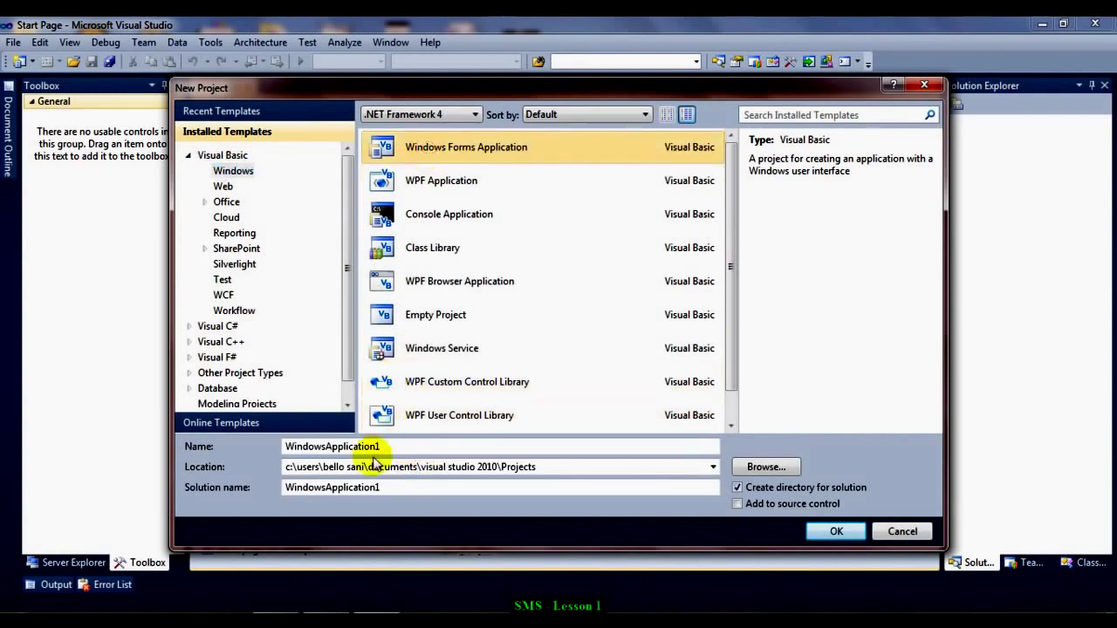
pyautogui.doubleClick(305, 445)
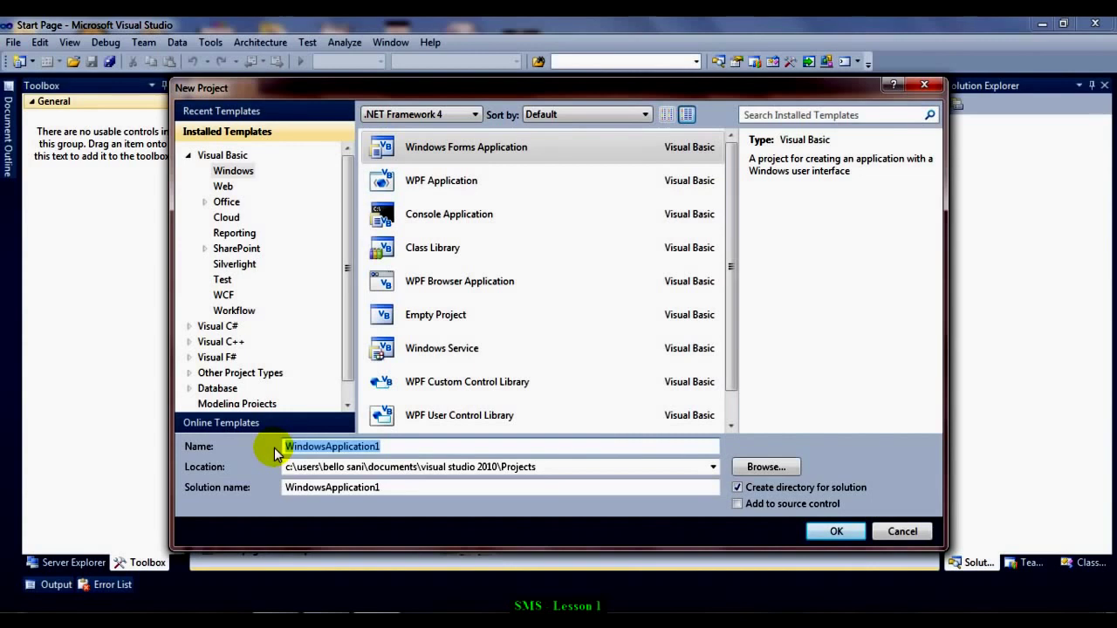
pyautogui.write('S')
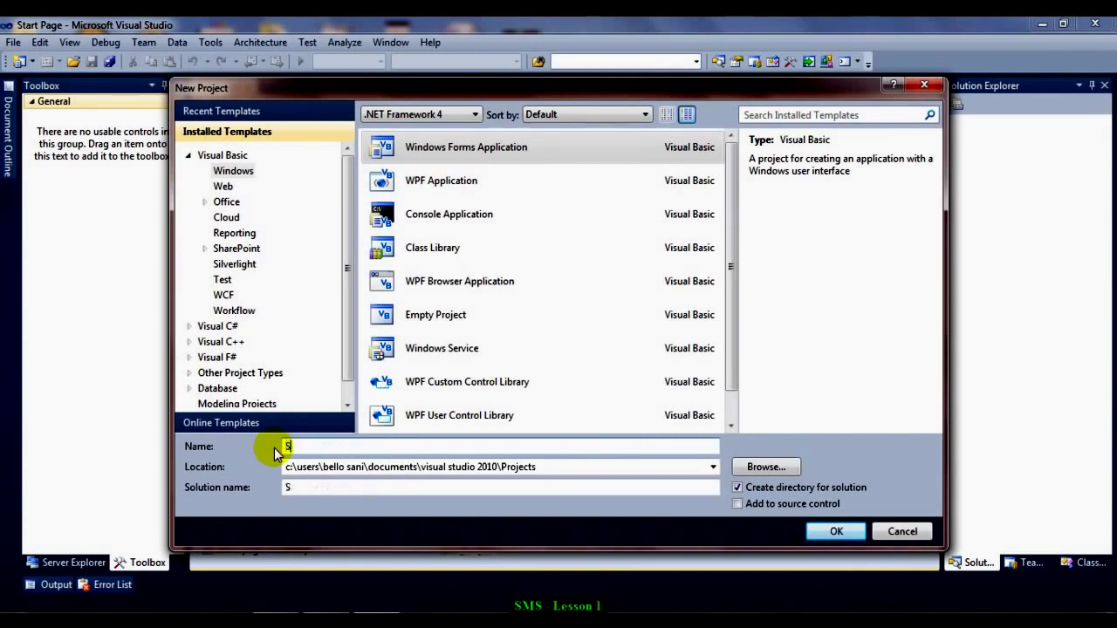
pyautogui.write('chool Management ')
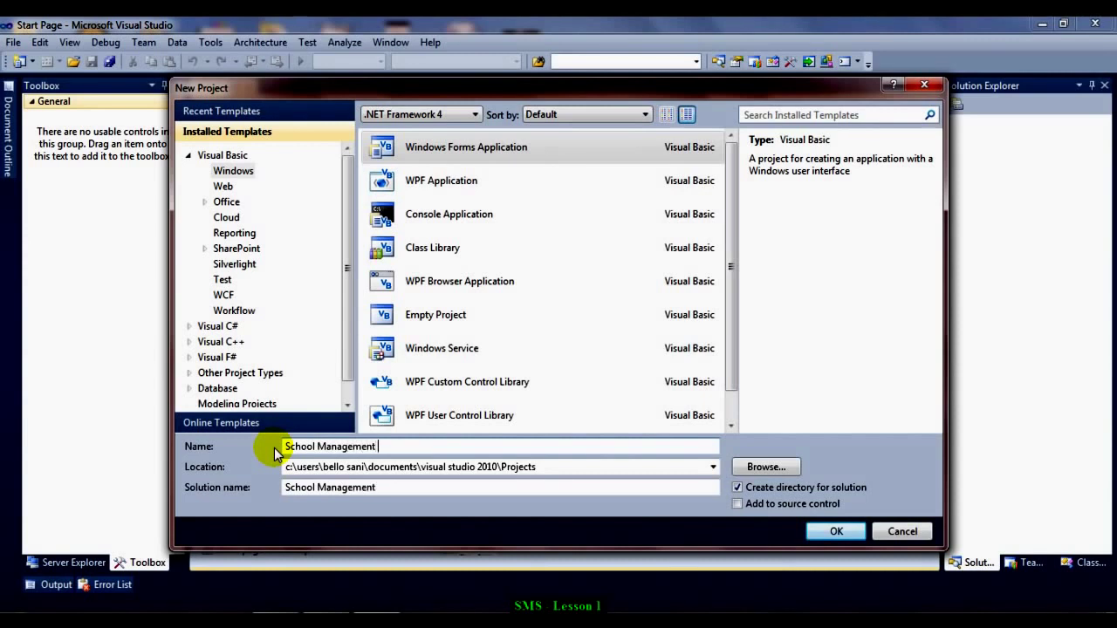
pyautogui.write('Software')
pyautogui.click(820, 532)
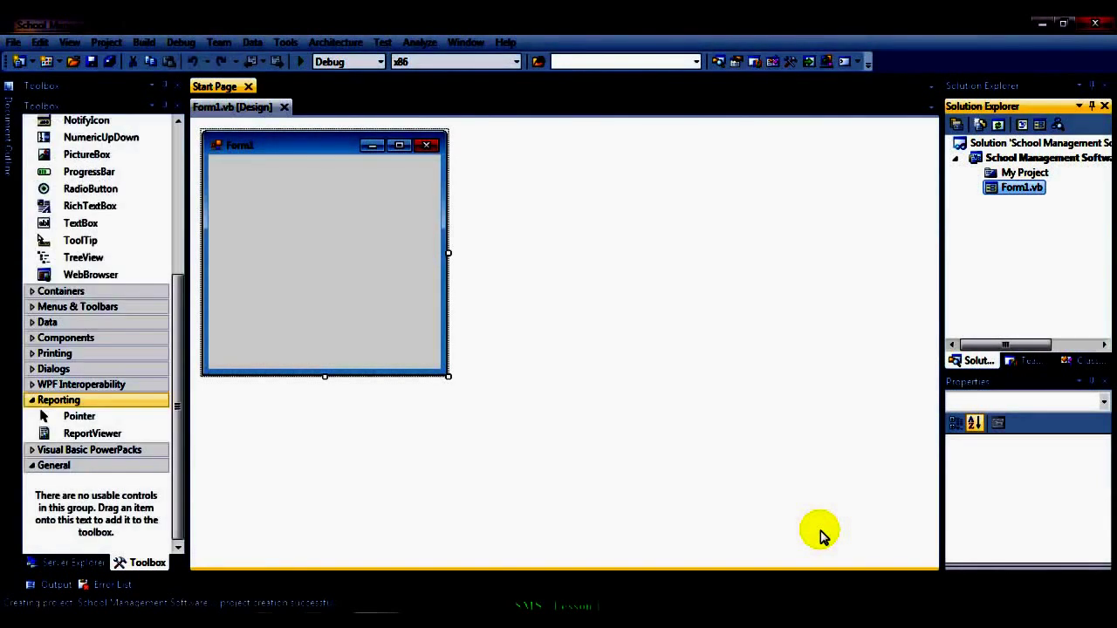
# - Set the project's assembly description to "This is a software that is designed for use in secondary schools in managing details of students and teachers"
pyautogui.click(107, 44)
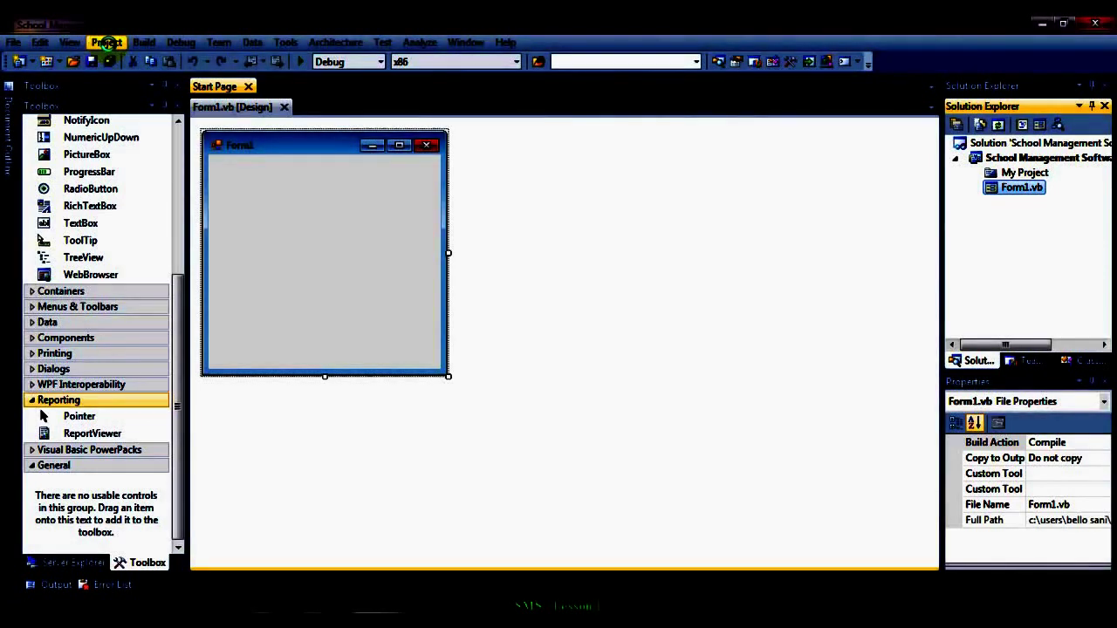
pyautogui.click(107, 44)
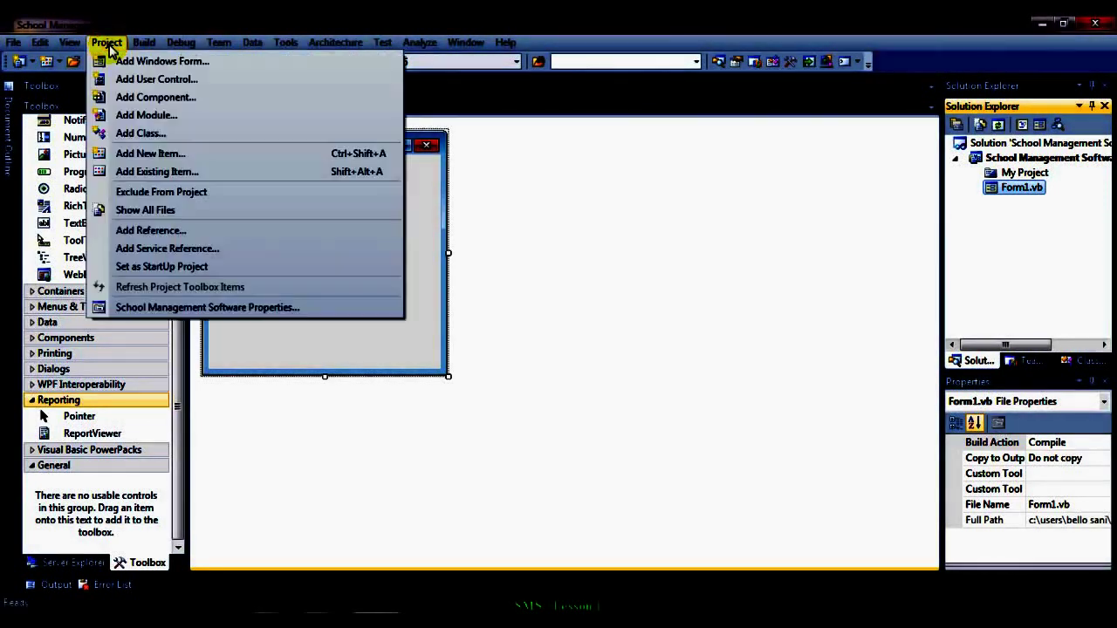
pyautogui.click(203, 309)
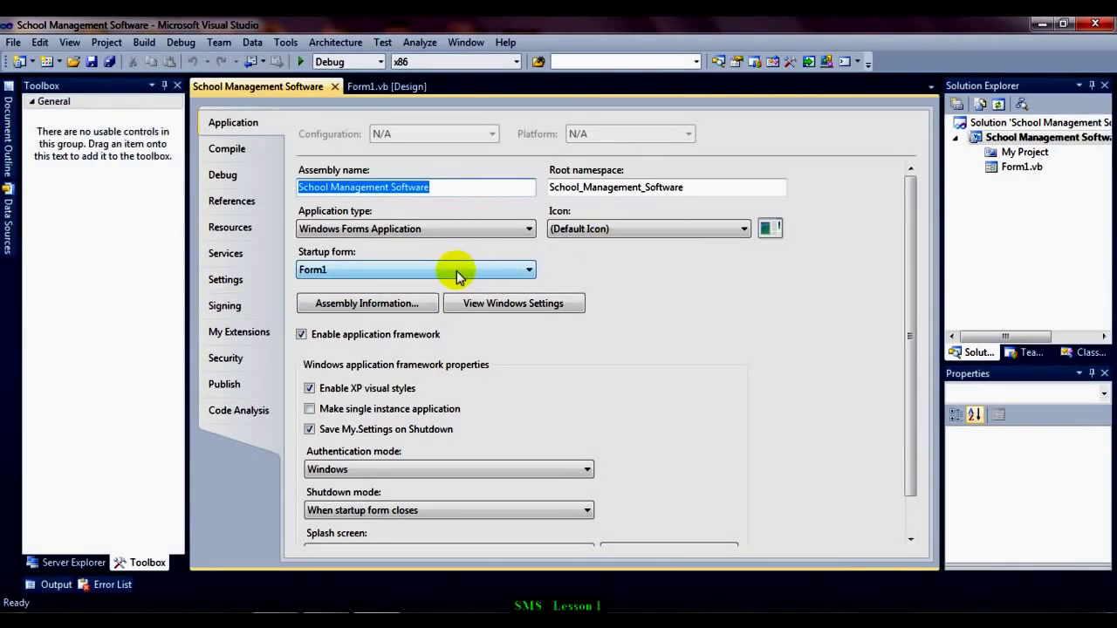
pyautogui.click(410, 302)
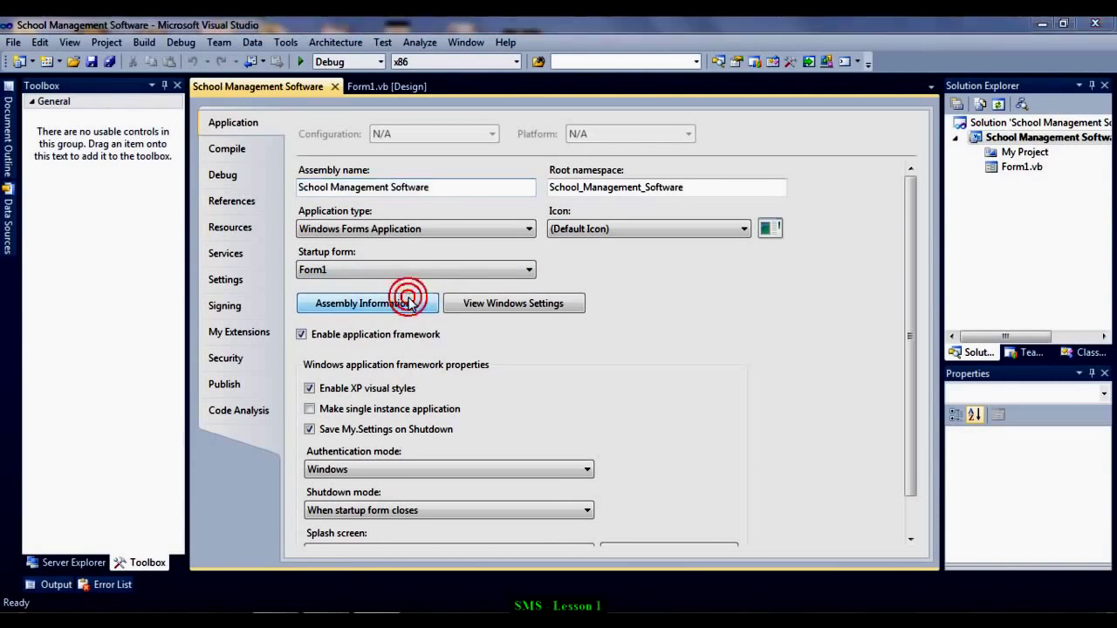
pyautogui.click(551, 218)
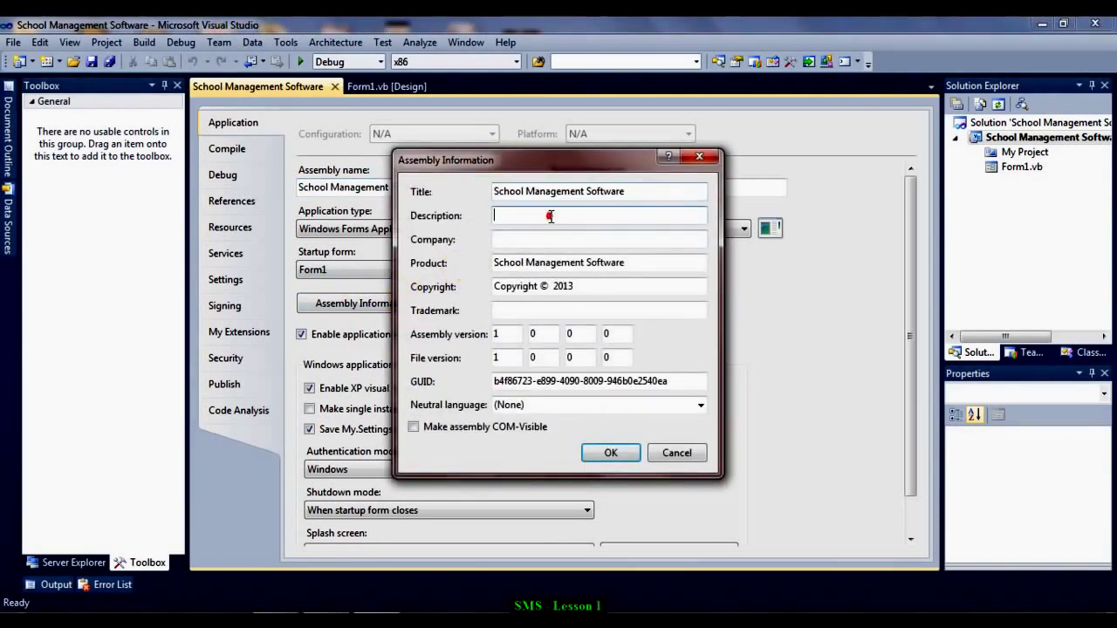
pyautogui.write('This is a software ')
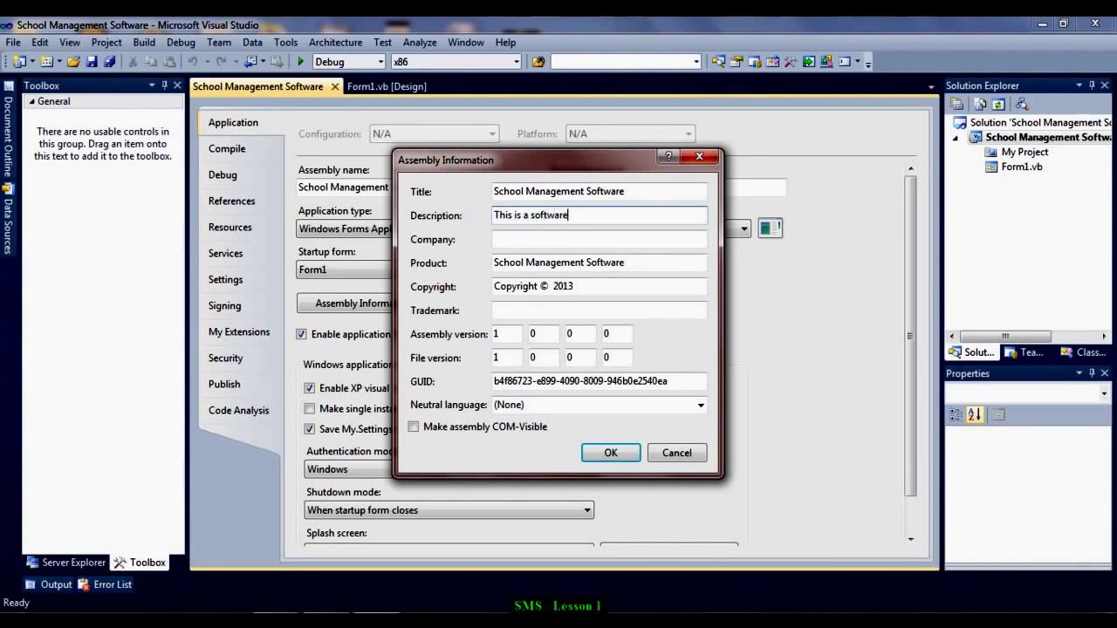
pyautogui.write('that is designed ')
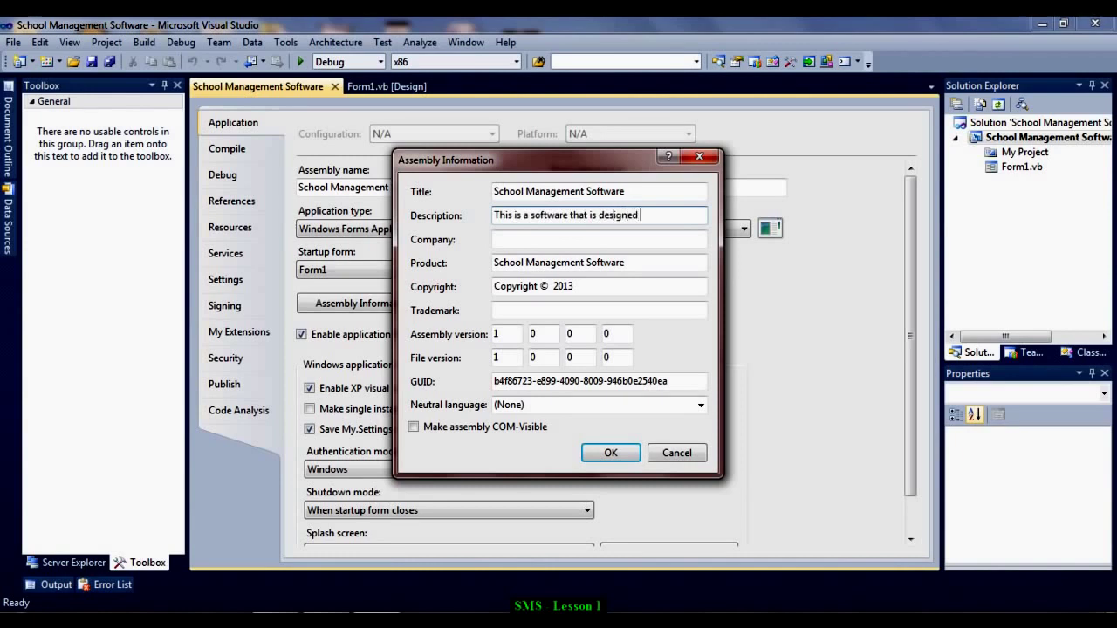
pyautogui.write('for use in secondary schools in managing')
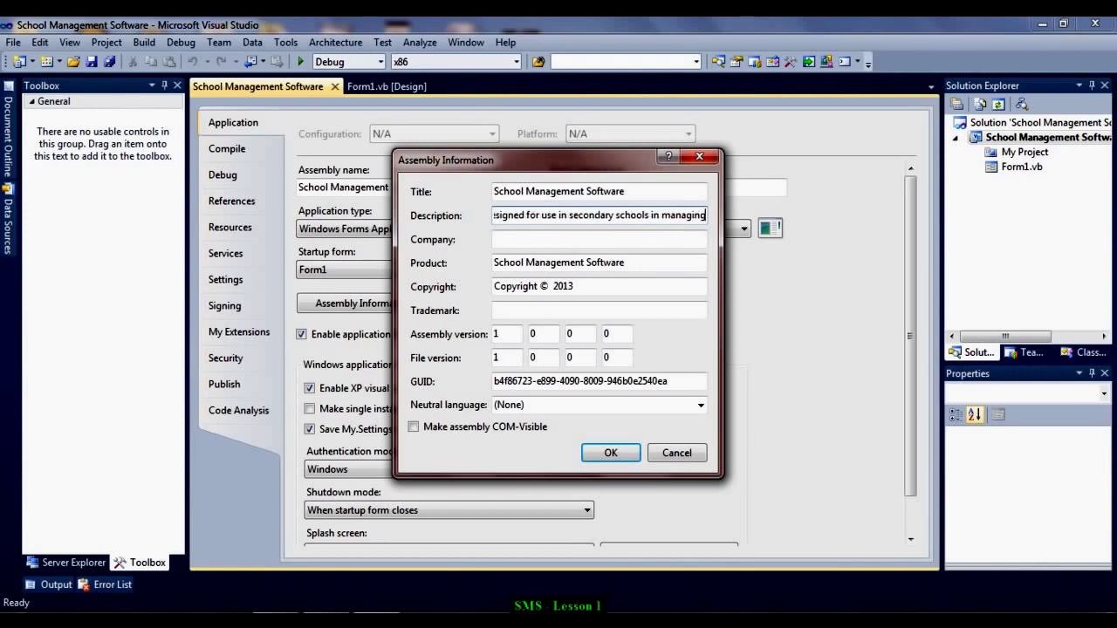
pyautogui.write(' de')
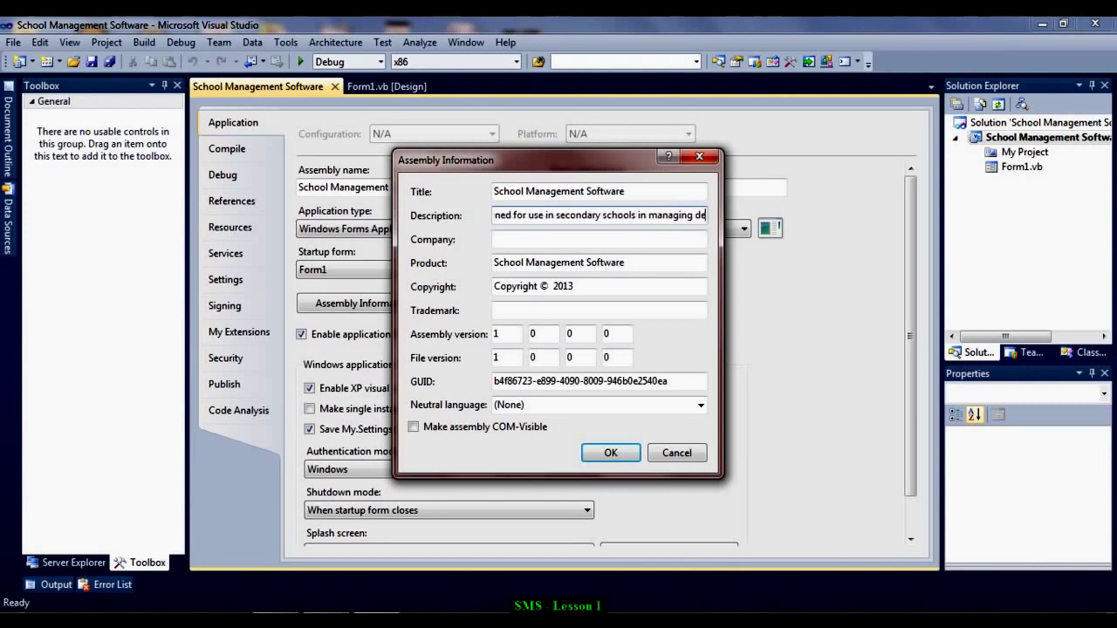
pyautogui.write('tails of')
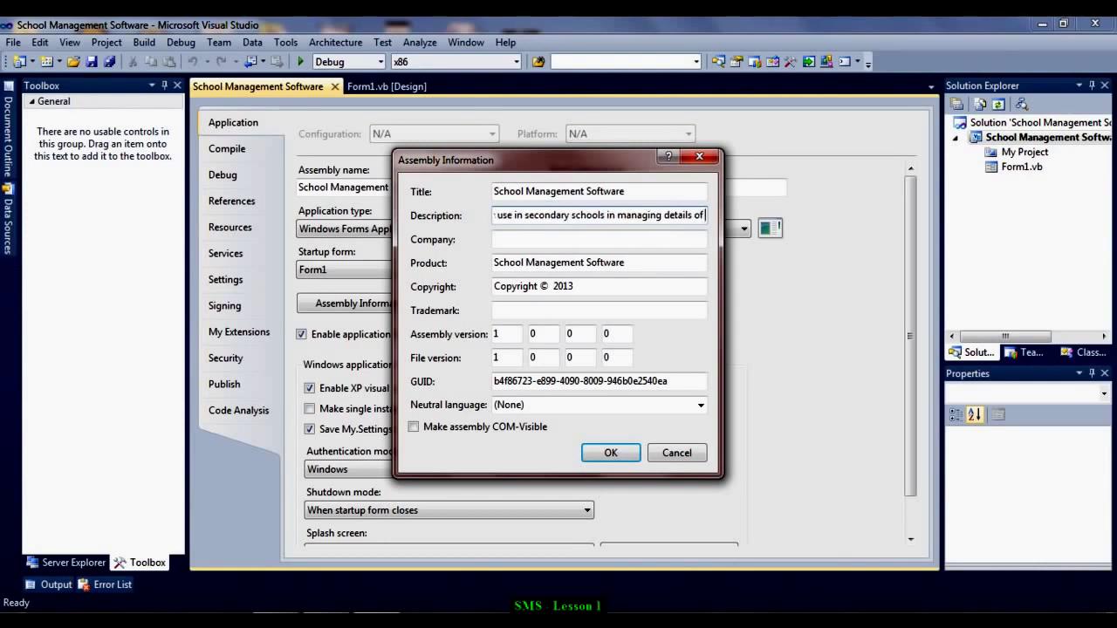
pyautogui.write(' students')
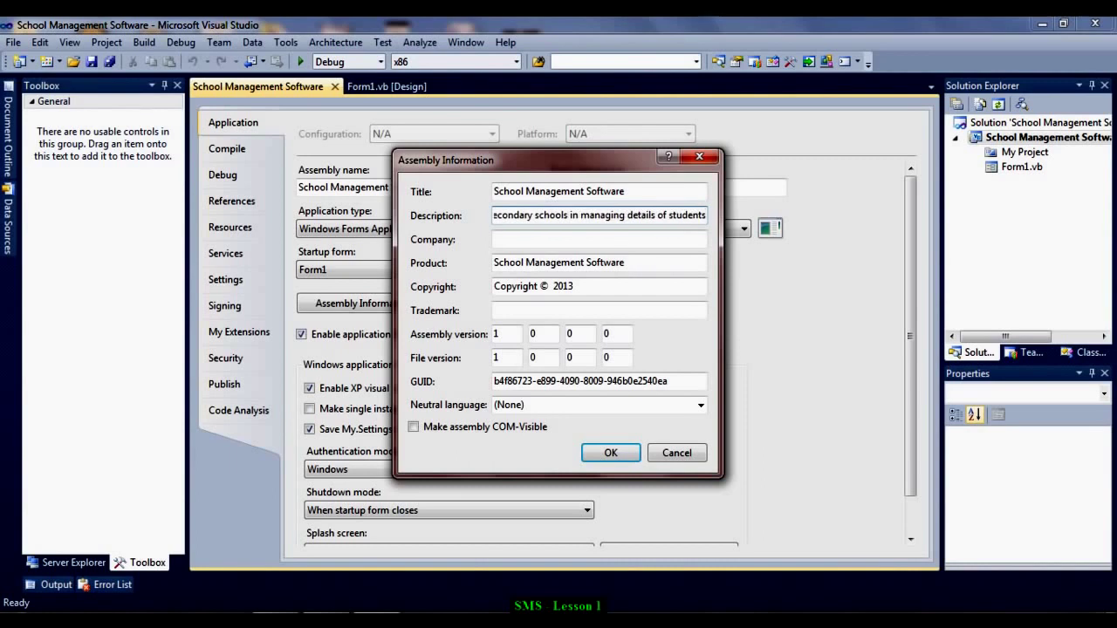
pyautogui.write(' and teachers')
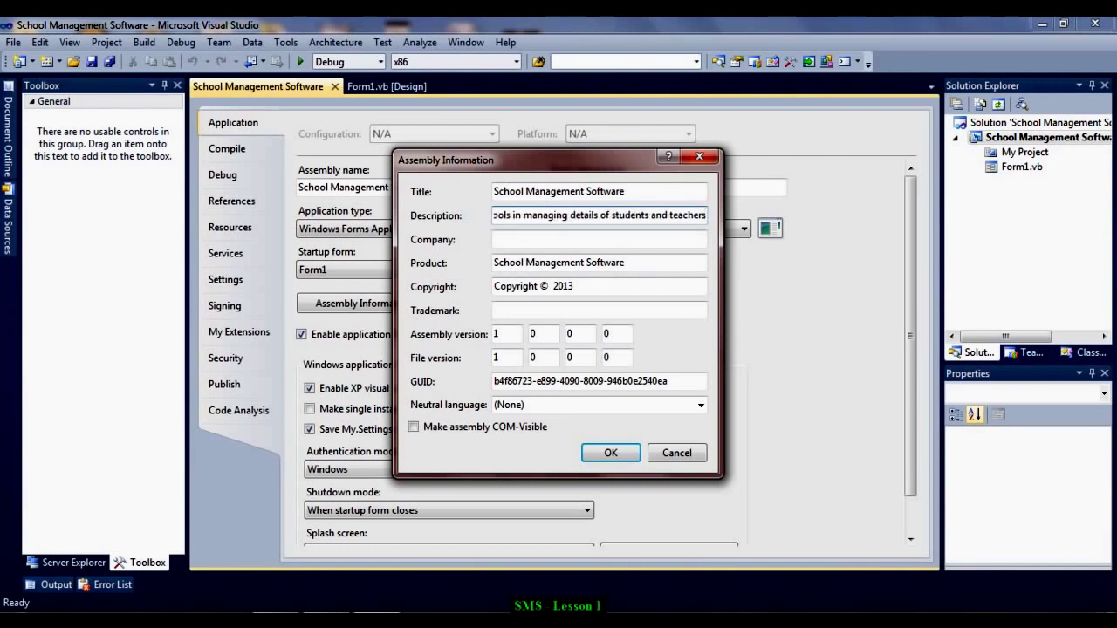
# - Fill in the company name in the assembly information and insert the owner's name before 2013 in the copyright notice
pyautogui.click(536, 239)
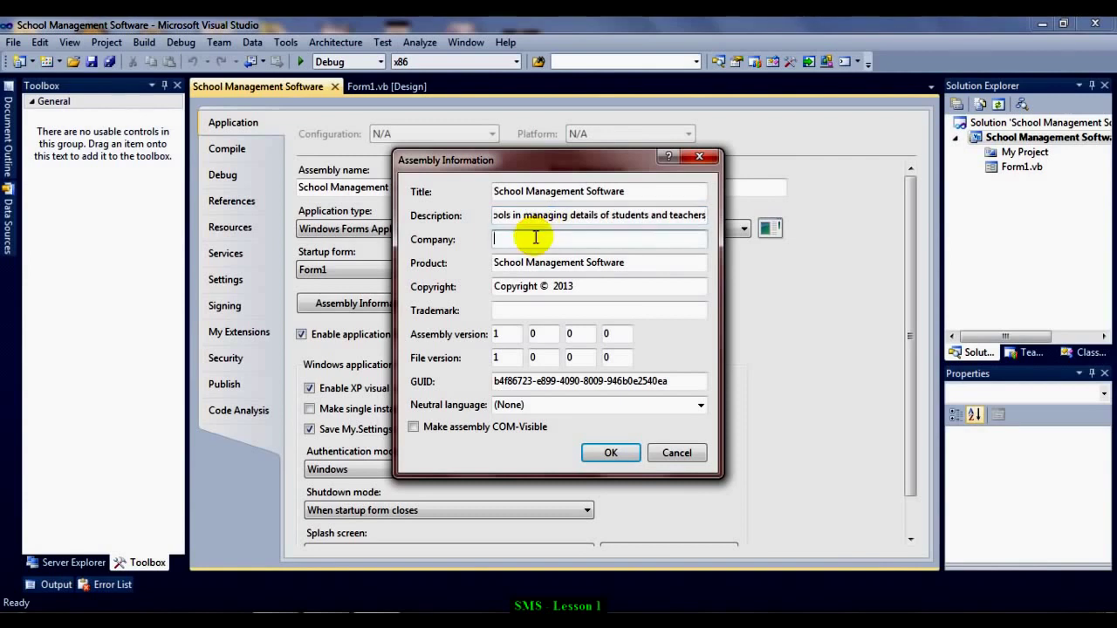
pyautogui.write('Be')
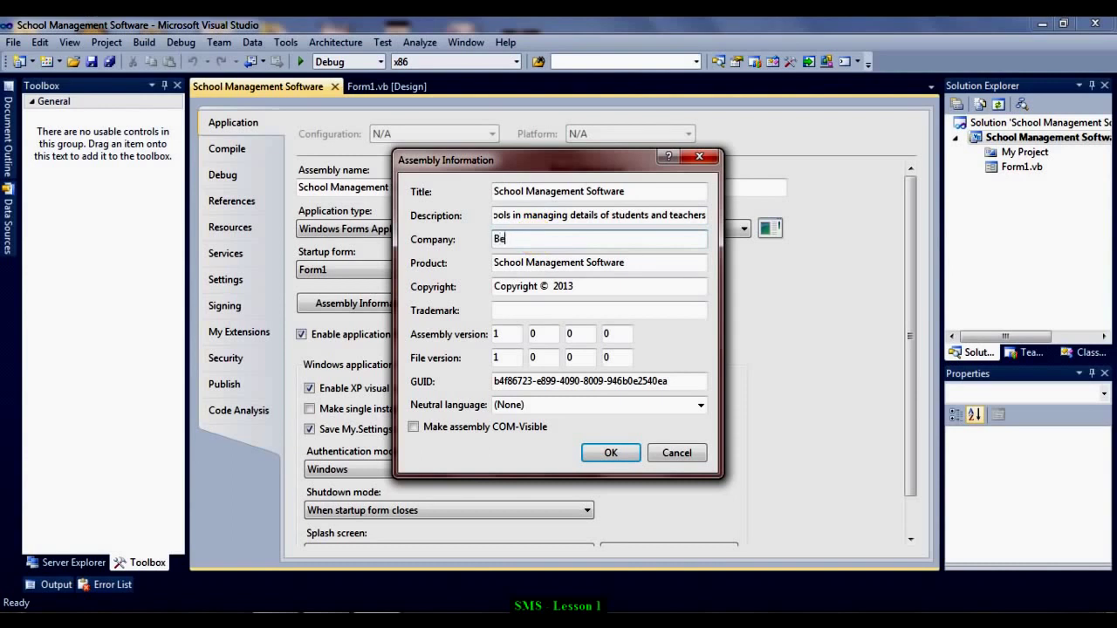
pyautogui.write('llo Sani and Co')
pyautogui.click(542, 286)
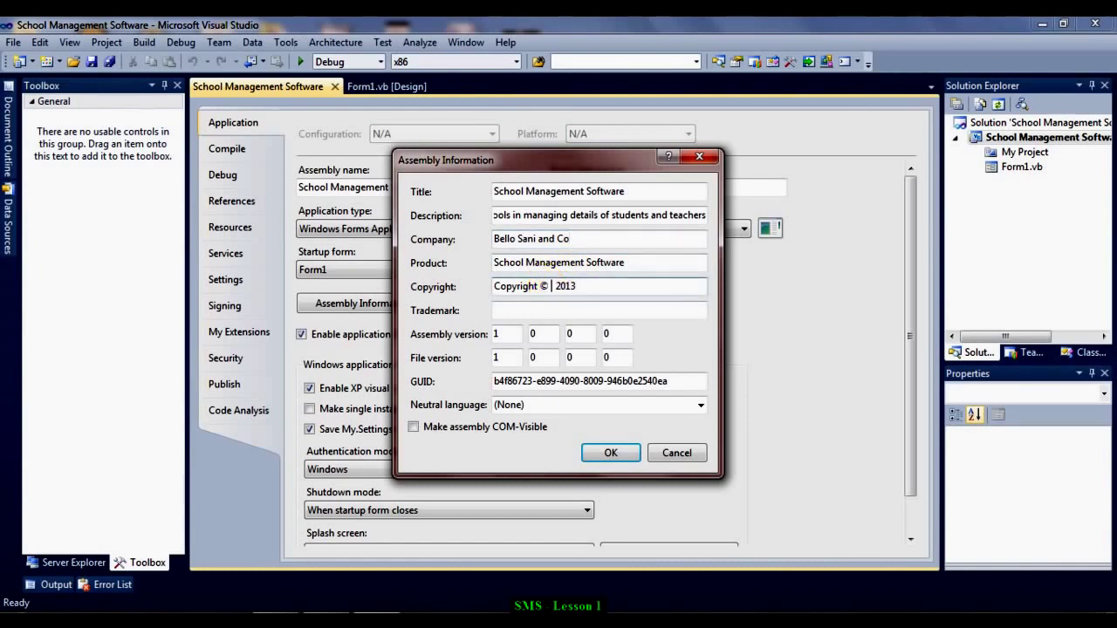
pyautogui.write('Bello Sani')
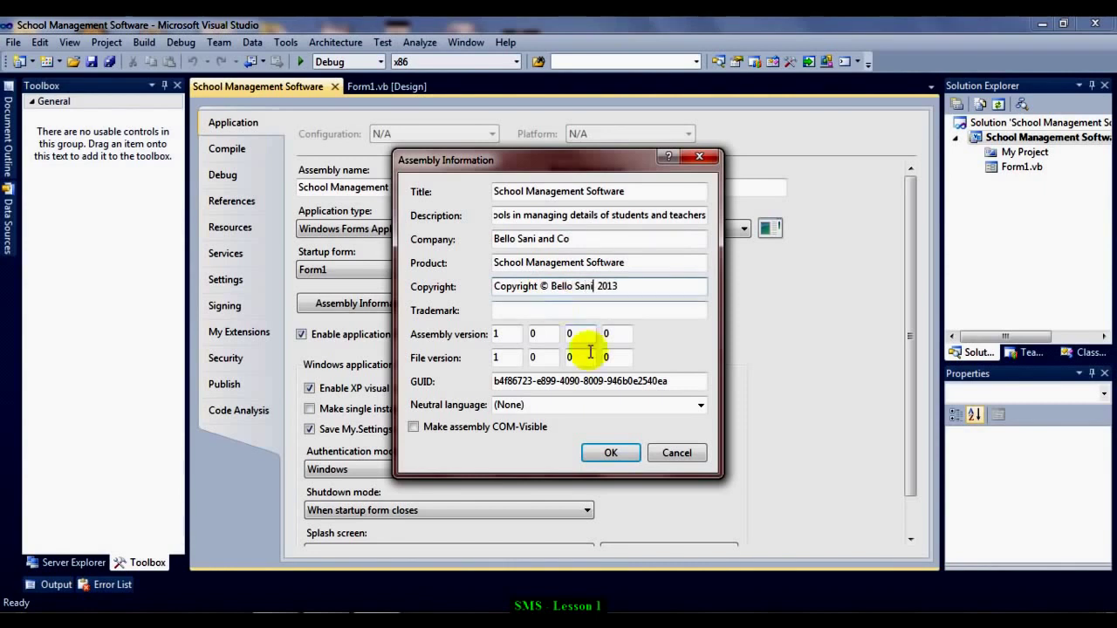
# - Set the assembly's neutral language to English (United States) and accept the assembly information
pyautogui.click(700, 405)
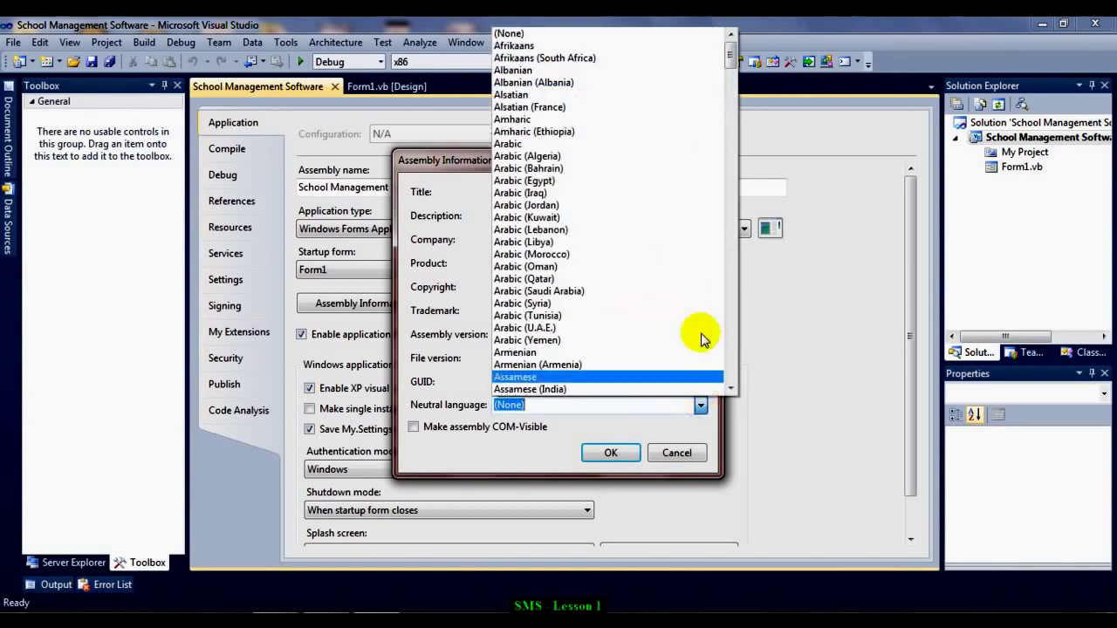
pyautogui.moveTo(729, 65); pyautogui.dragTo(730, 133)
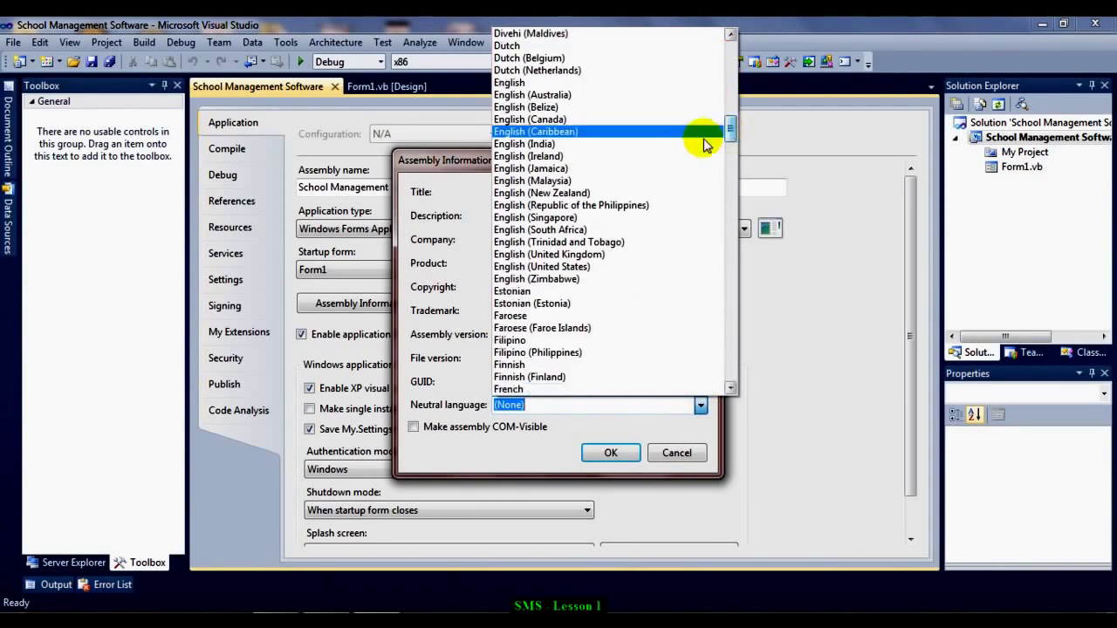
pyautogui.click(624, 261)
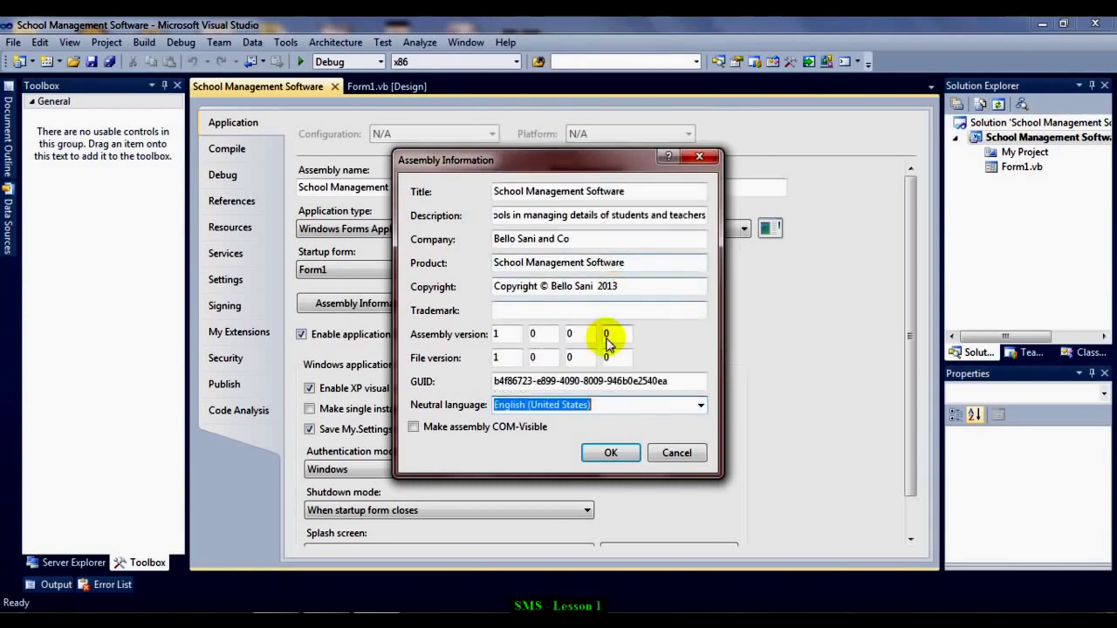
pyautogui.click(611, 451)
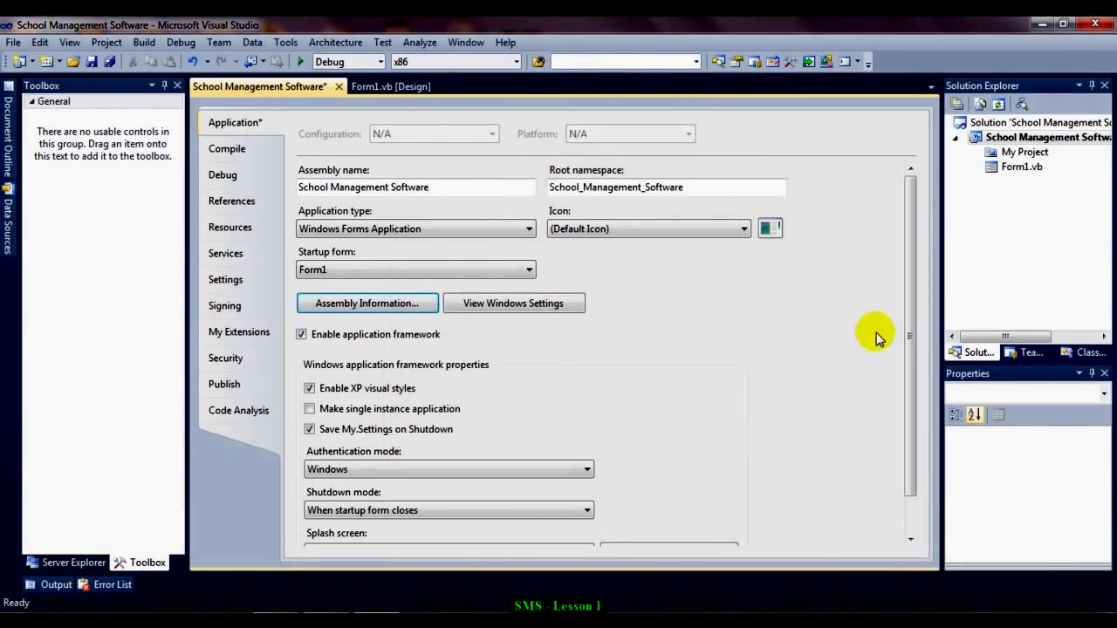
# - Set the application's shutdown mode to "When last form closes"
pyautogui.moveTo(907, 279); pyautogui.dragTo(923, 370)
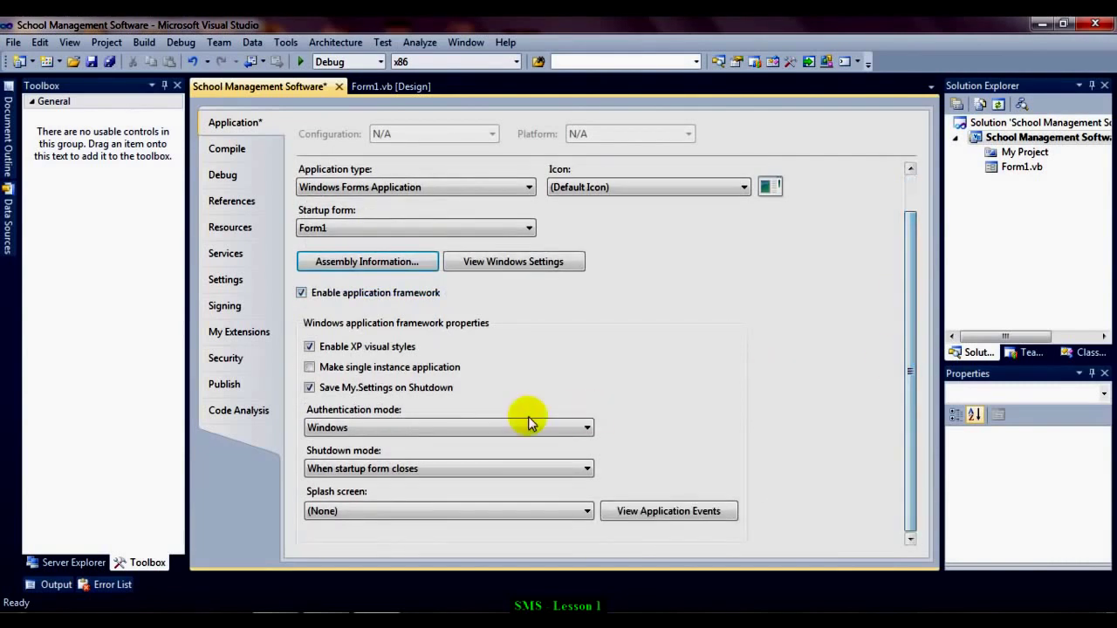
pyautogui.click(425, 466)
pyautogui.click(420, 496)
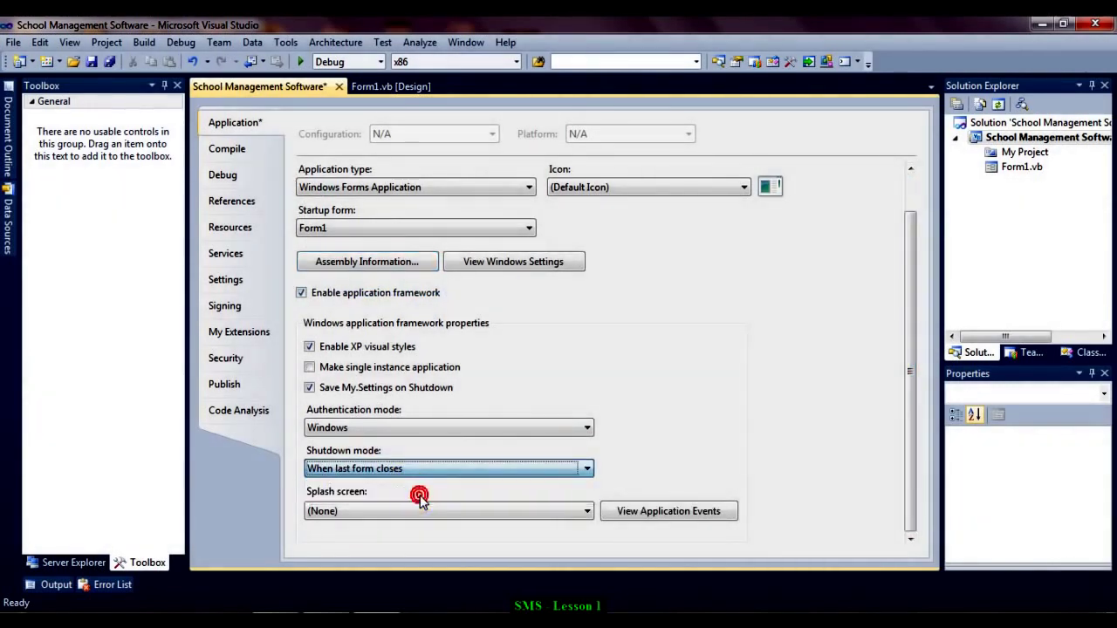
# - Save all project changes, and close both the project properties page and the Form1 designer
pyautogui.click(113, 66)
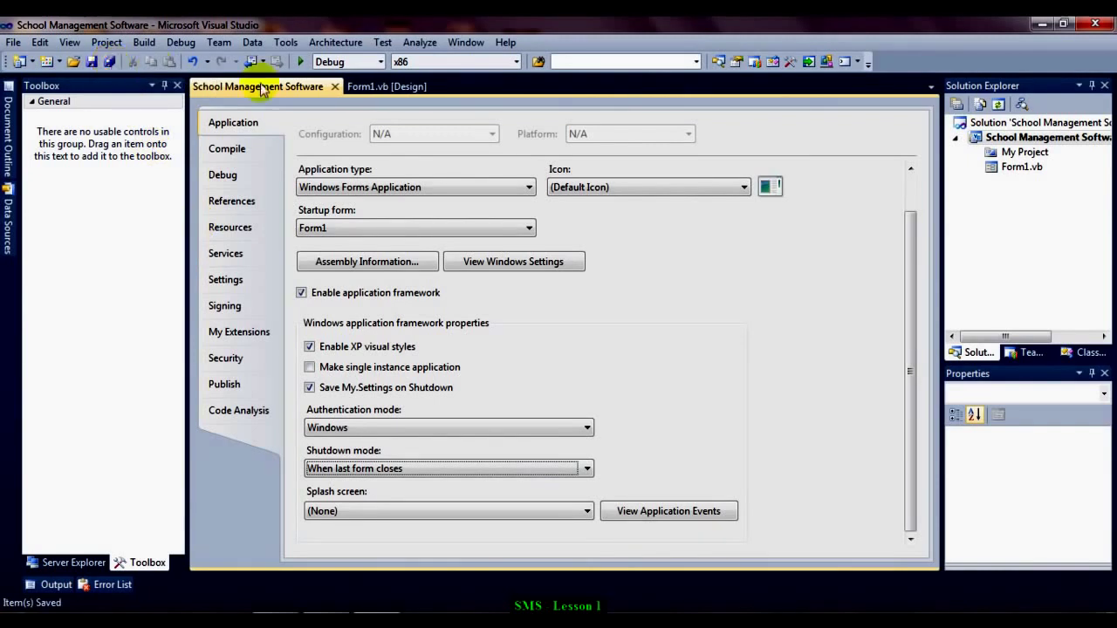
pyautogui.click(334, 87)
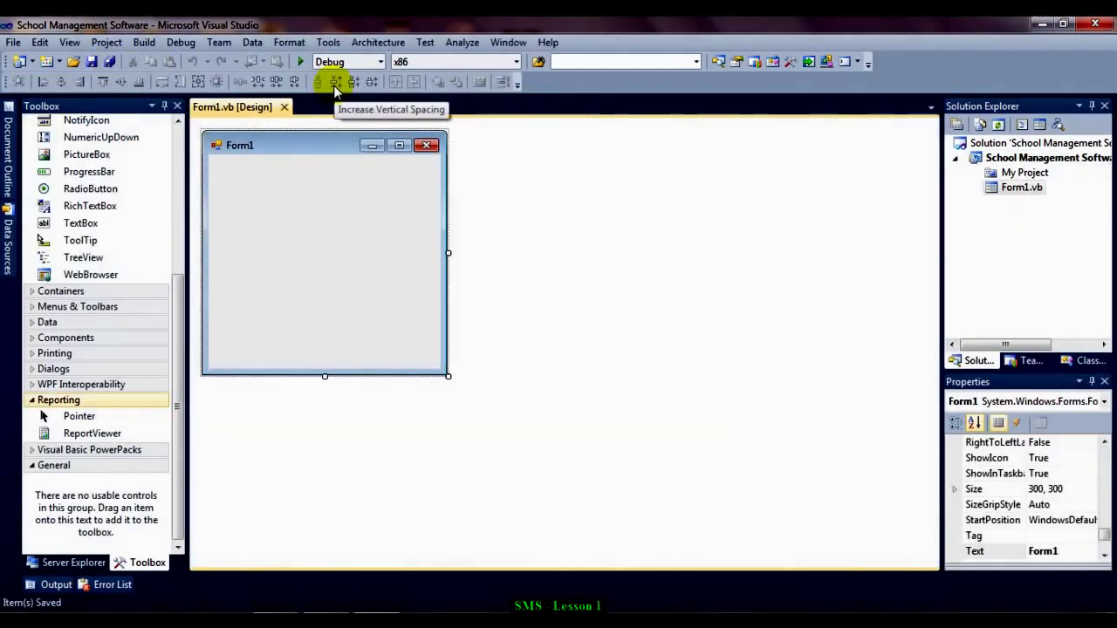
pyautogui.click(283, 106)
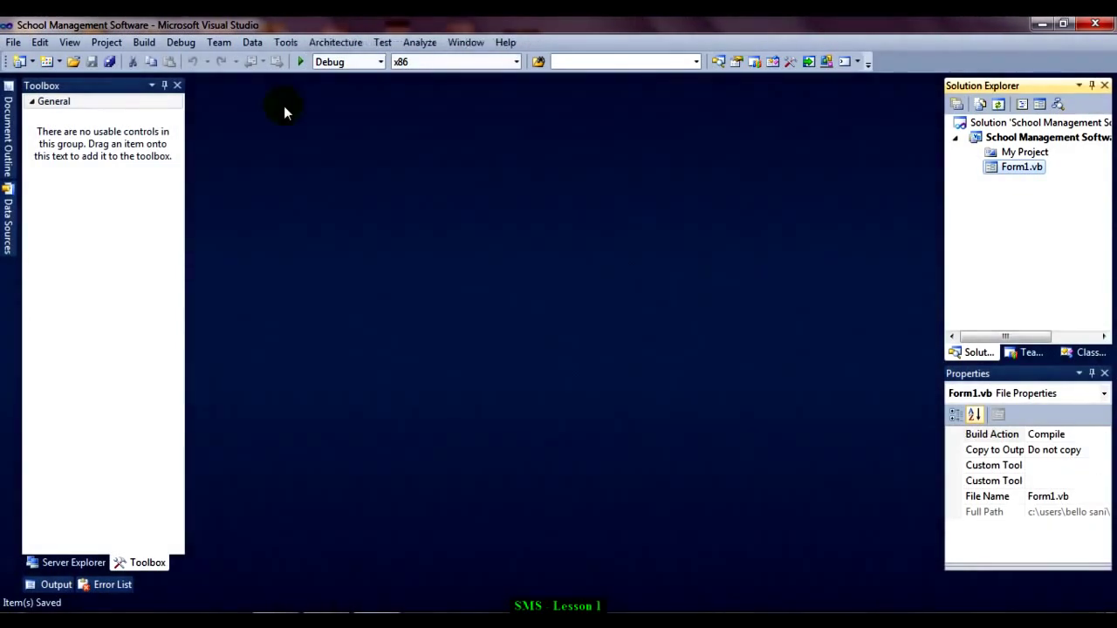
# - Add a new Service-based Database item named SMSDB from the Data templates to the project
pyautogui.click(58, 62)
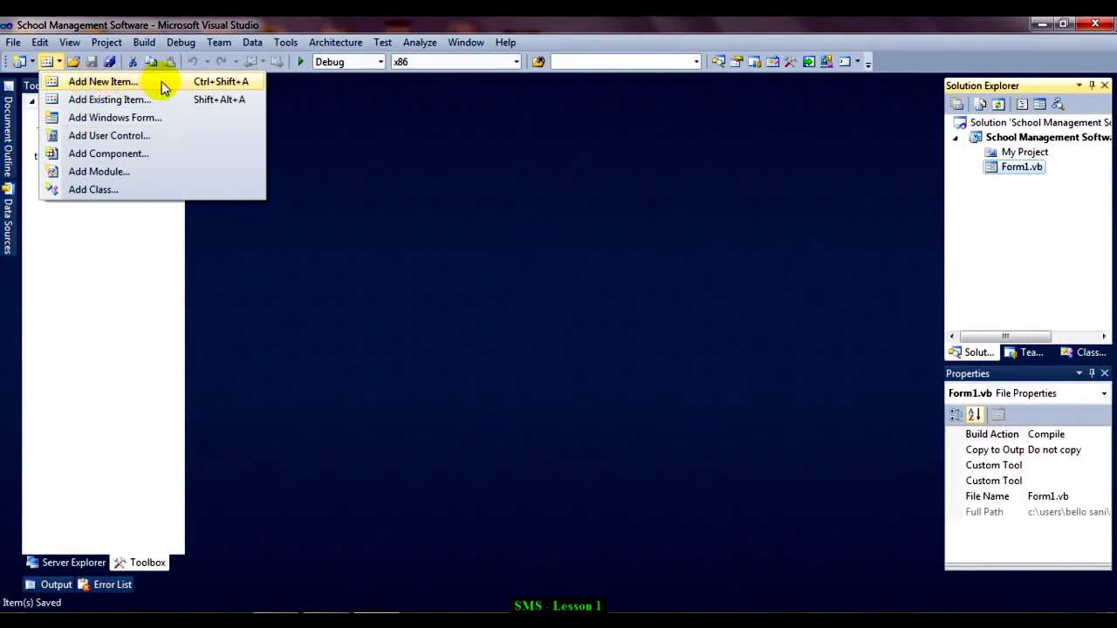
pyautogui.click(161, 85)
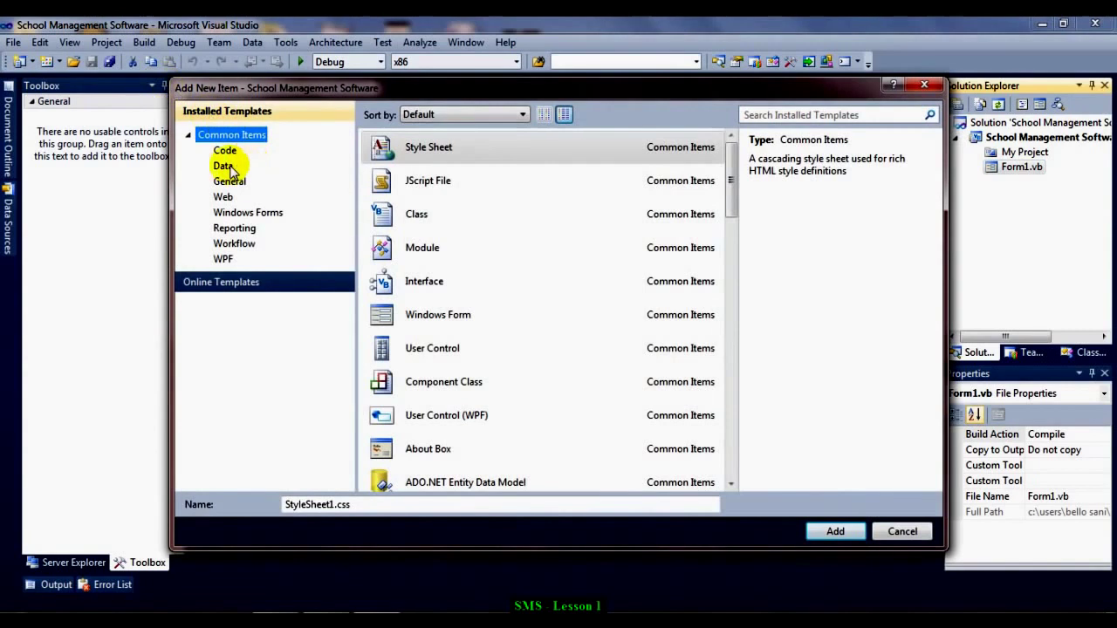
pyautogui.click(228, 166)
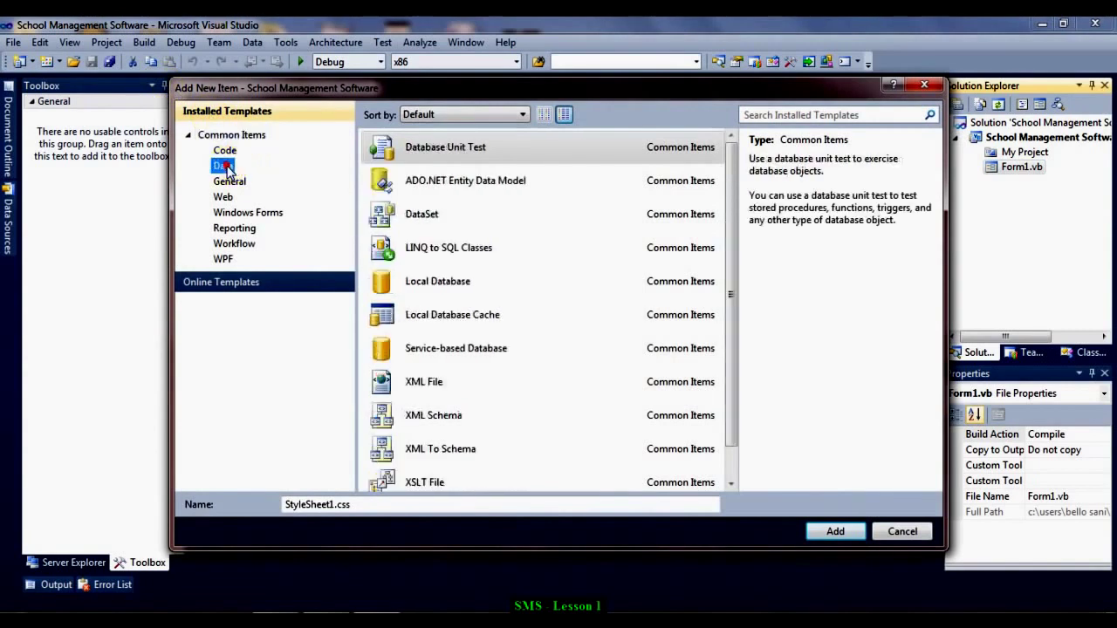
pyautogui.click(482, 348)
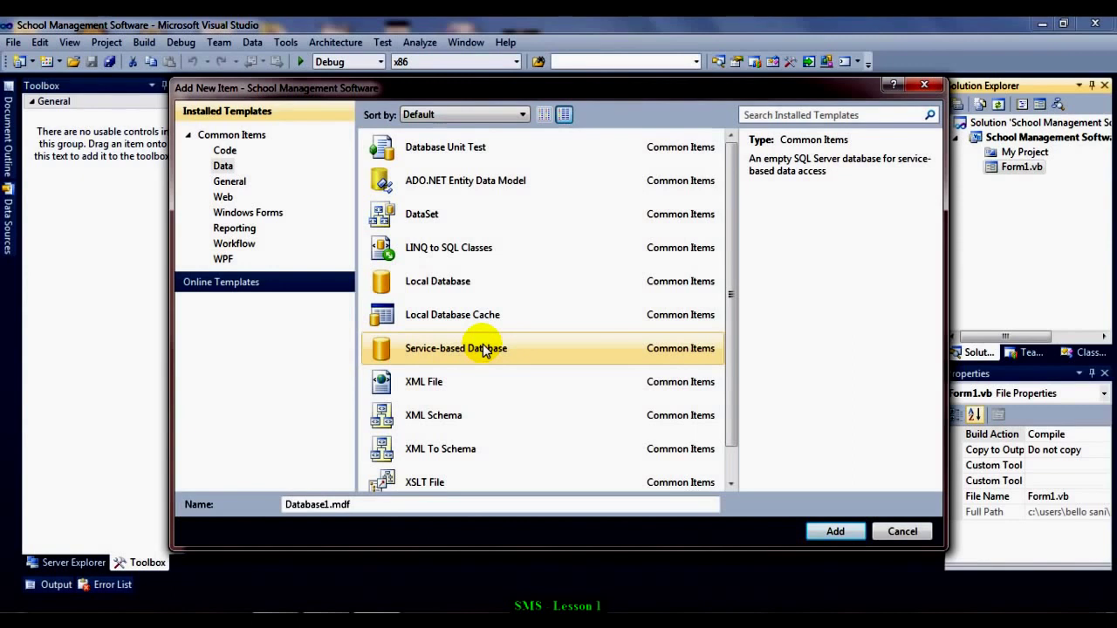
pyautogui.click(301, 505)
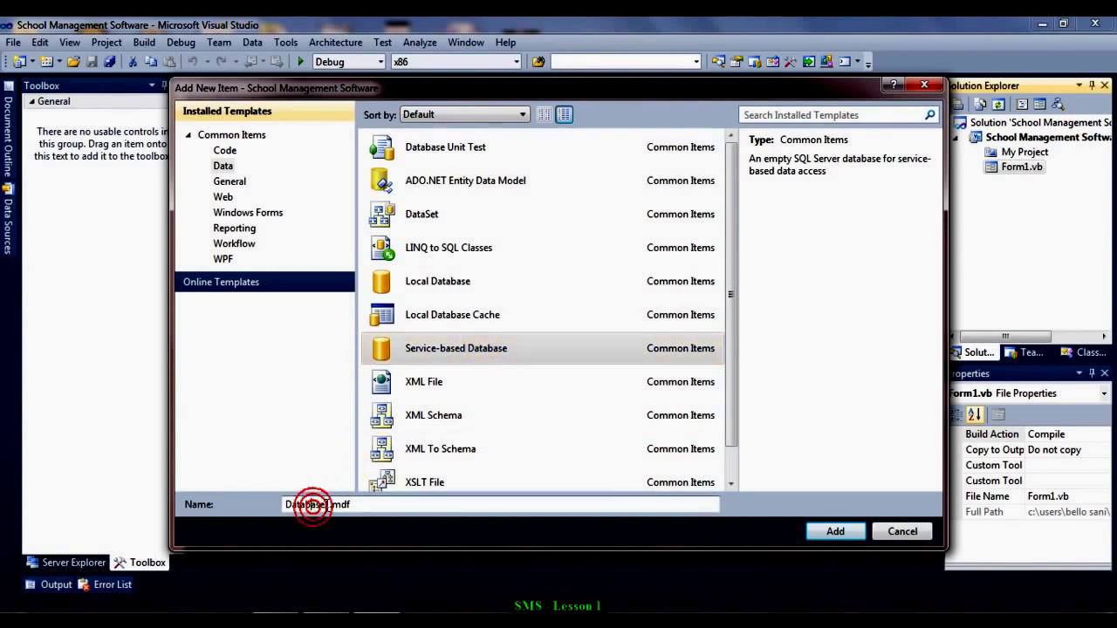
pyautogui.moveTo(329, 506); pyautogui.dragTo(271, 507)
pyautogui.write('SMSDB')
pyautogui.click(836, 532)
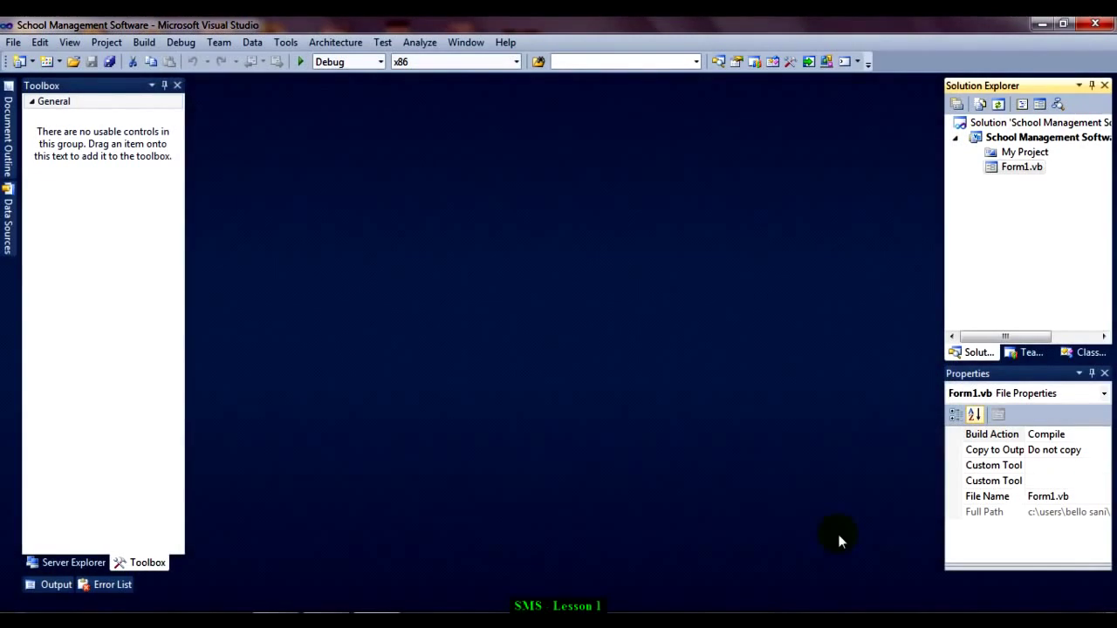